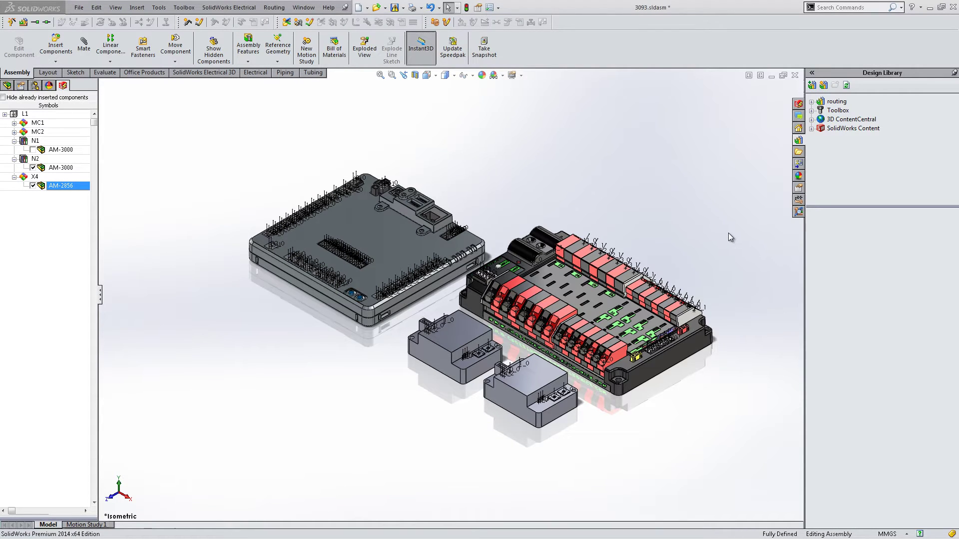
Route the wires for all components with the SolidWorks Route type, rendered as splines
left_click(184, 72)
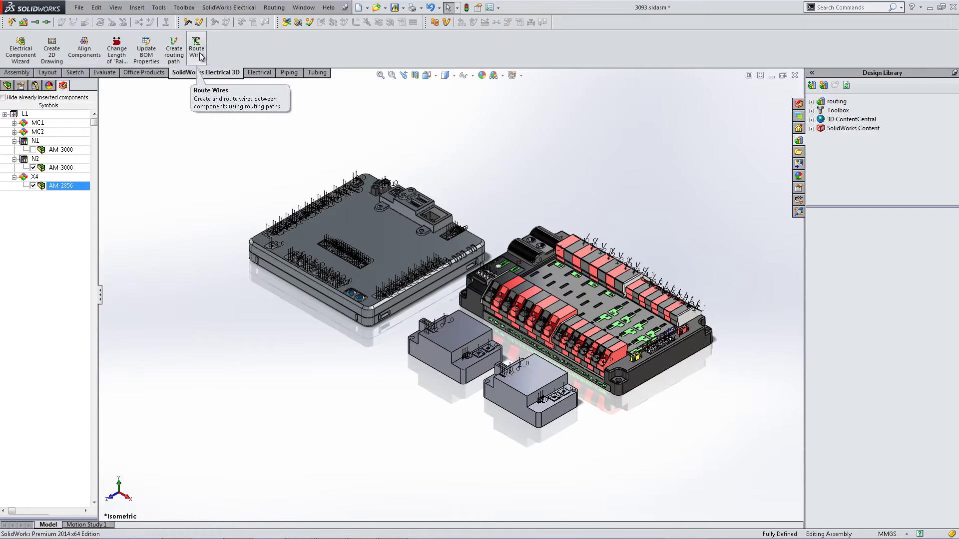
left_click(200, 57)
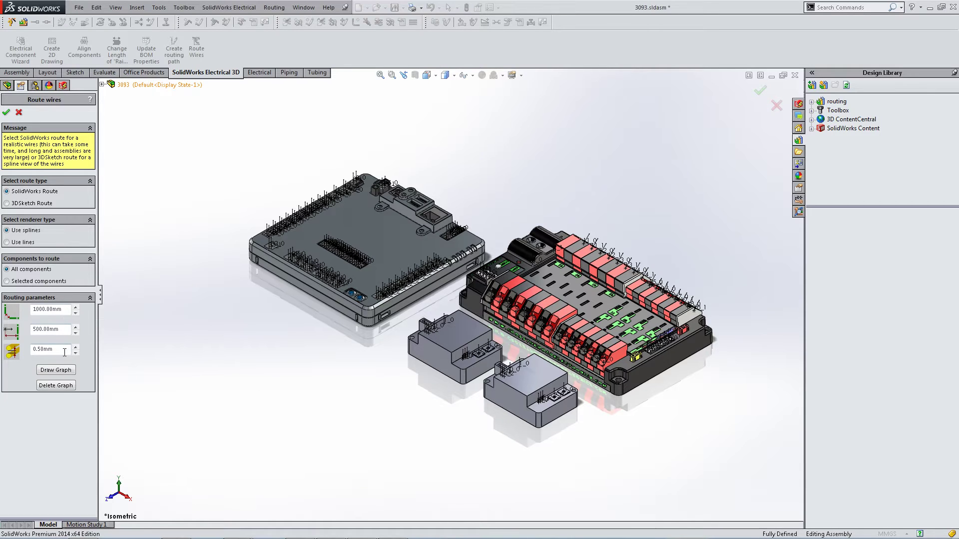
left_click(6, 114)
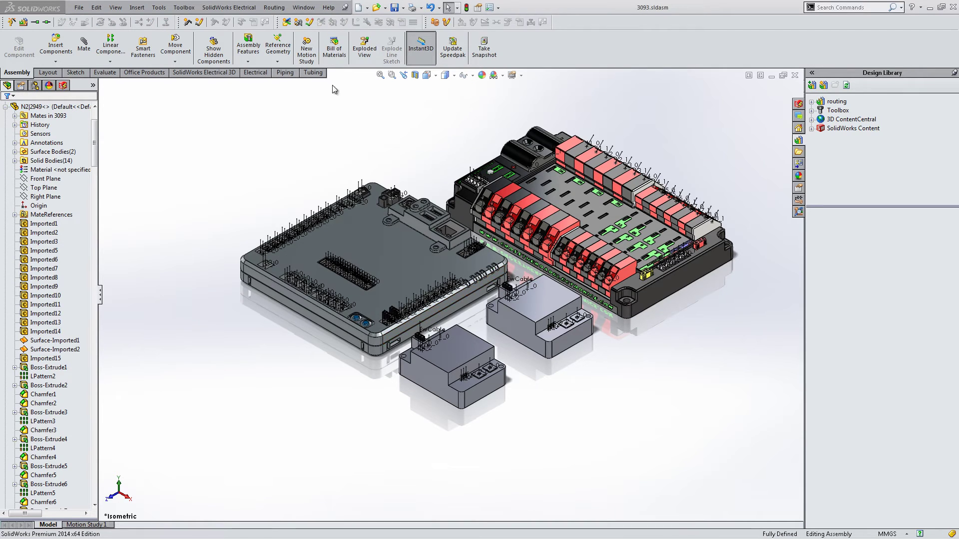
Start Set Origin/Destination of Cables and choose W2 - PWM Cable for FIRST Robotics as the cable to route
left_click(231, 7)
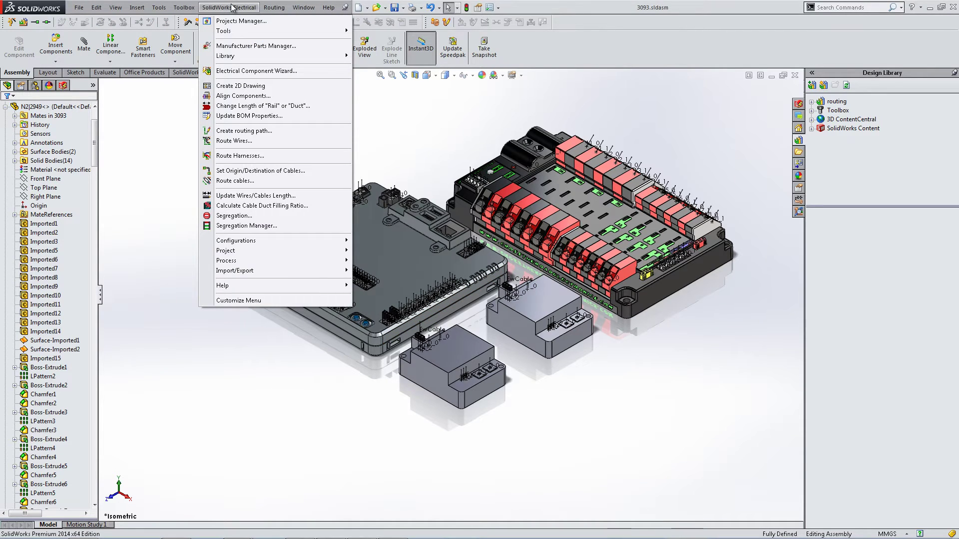
left_click(251, 171)
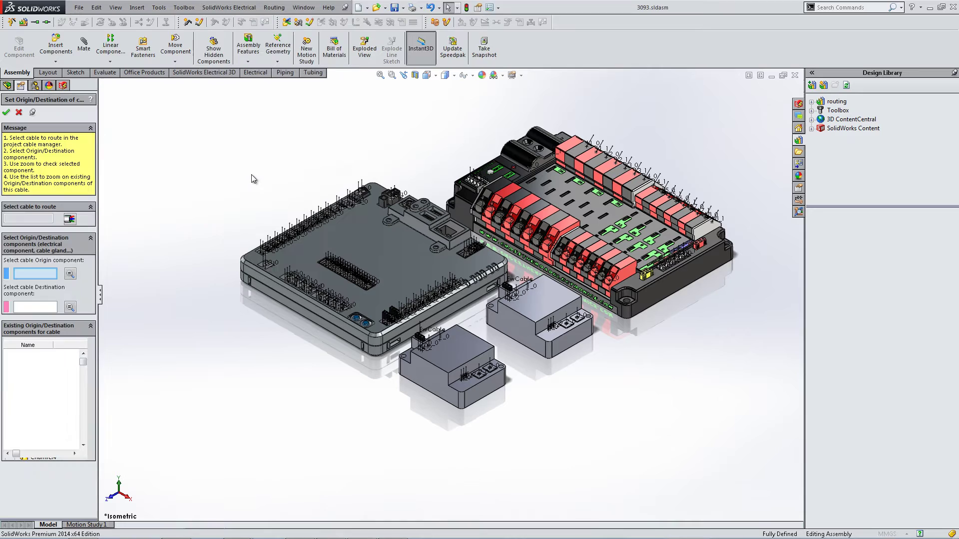
left_click(69, 219)
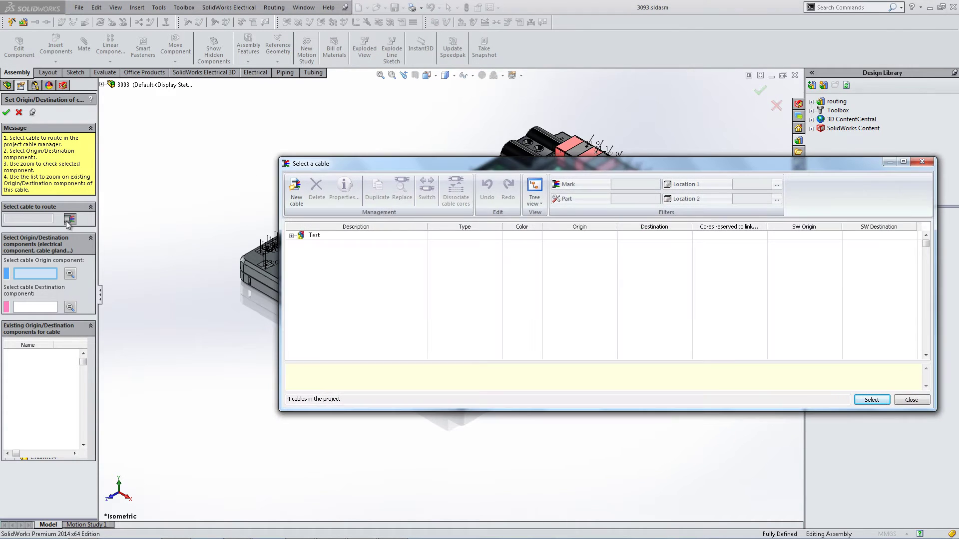
left_click(292, 235)
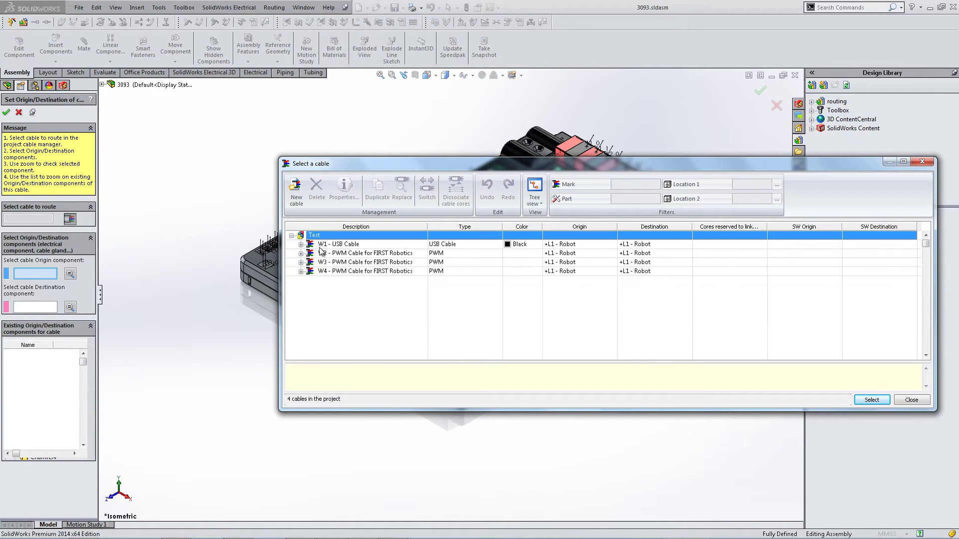
left_click(335, 254)
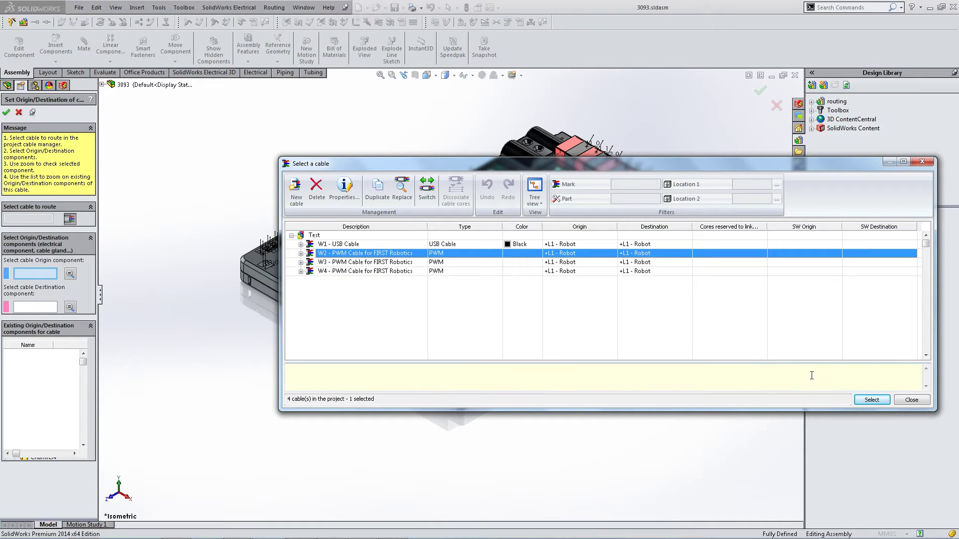
left_click(300, 254)
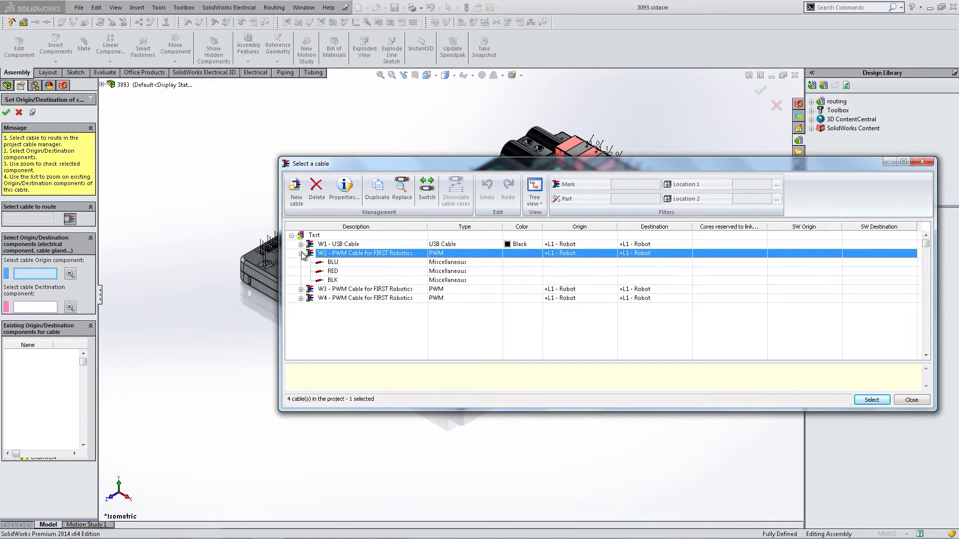
left_click(301, 254)
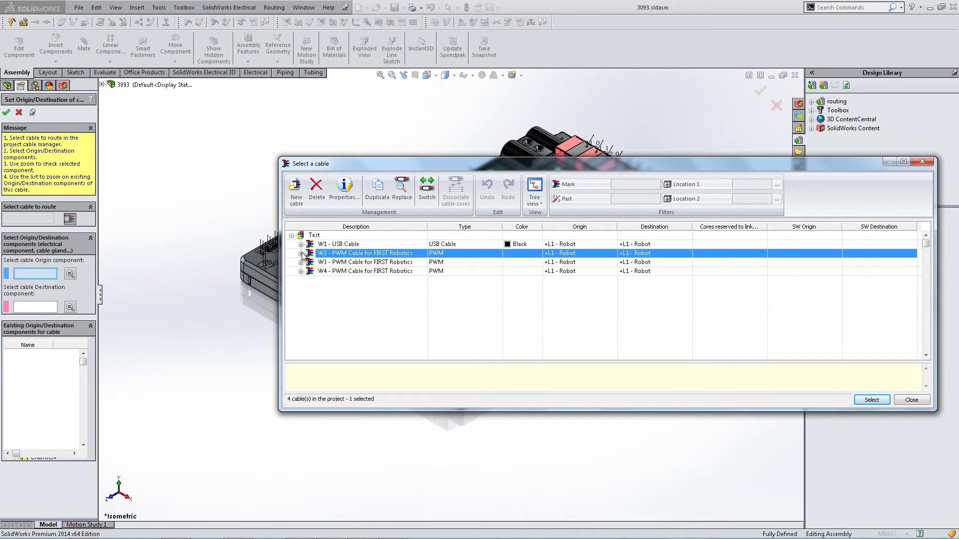
left_click(863, 401)
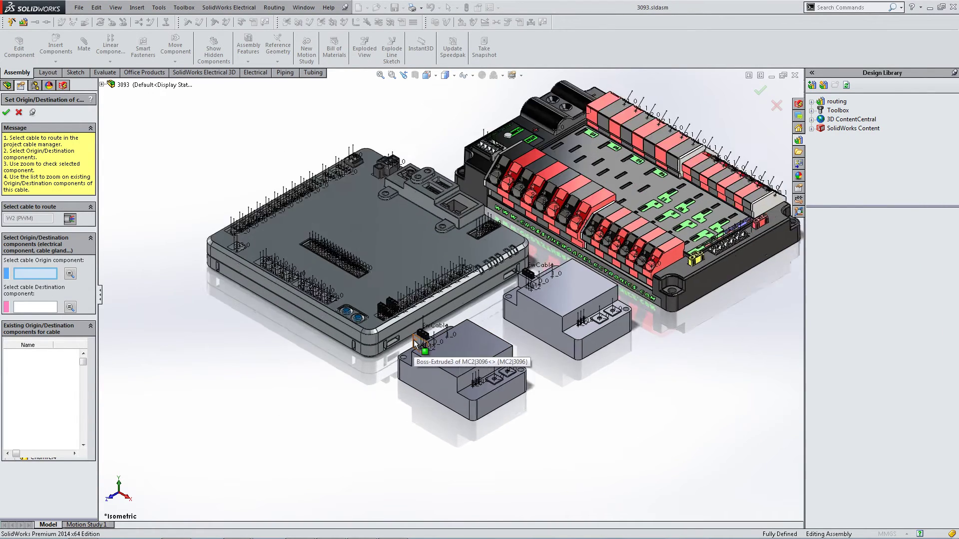
Assign W2's origin to the male PWM connector on controller MC2 and its destination to the RoboRIO's female PWM connector nearest the blue buttons
scroll(414, 341, "down", 8)
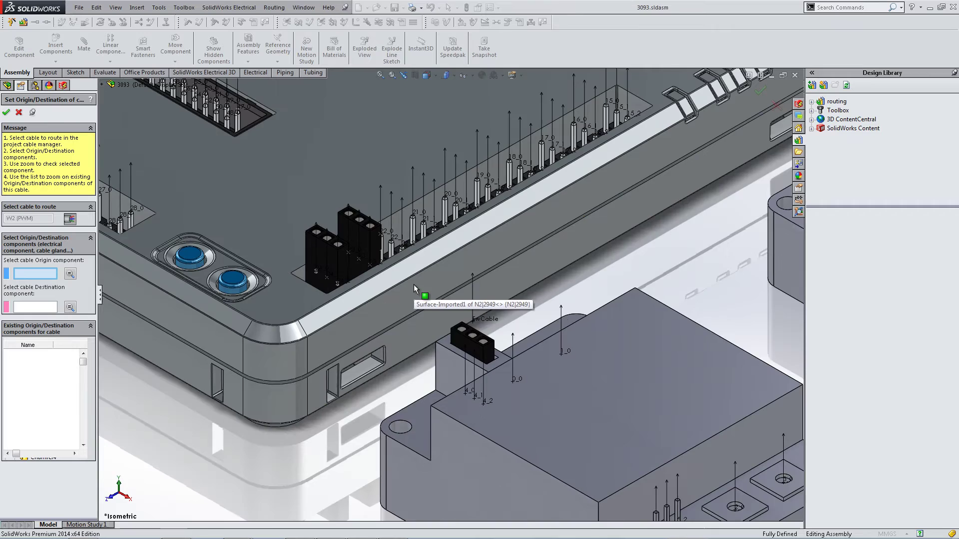
scroll(414, 289, "down", 3)
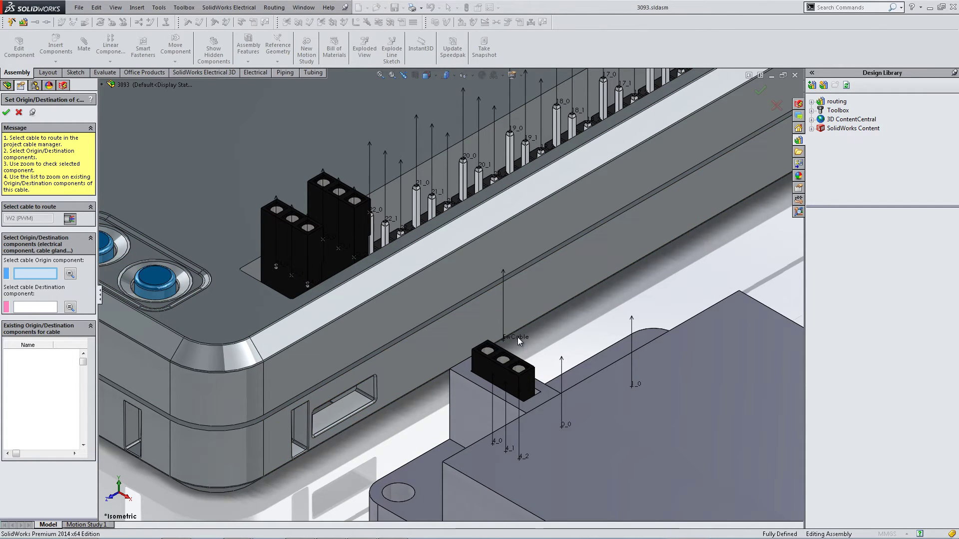
left_click(506, 363)
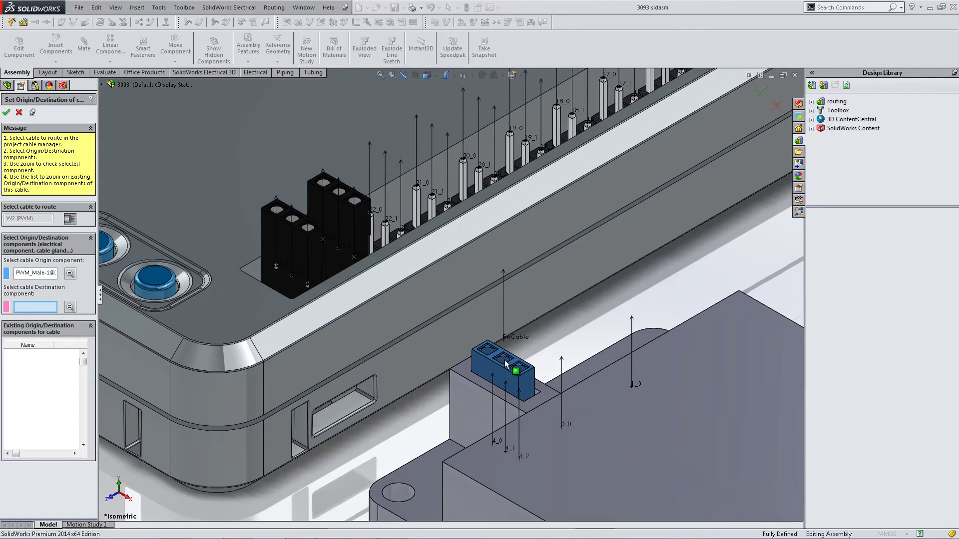
left_click(296, 225)
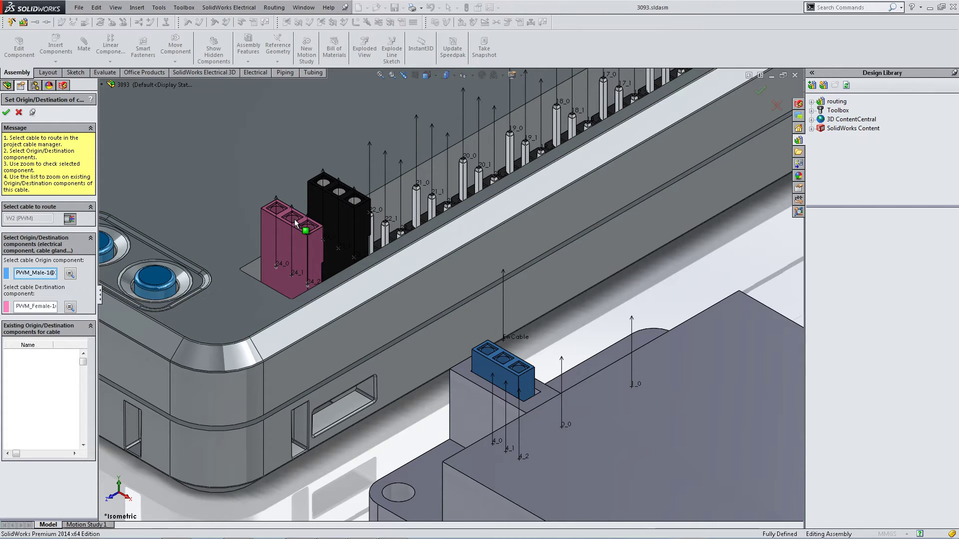
left_click(7, 113)
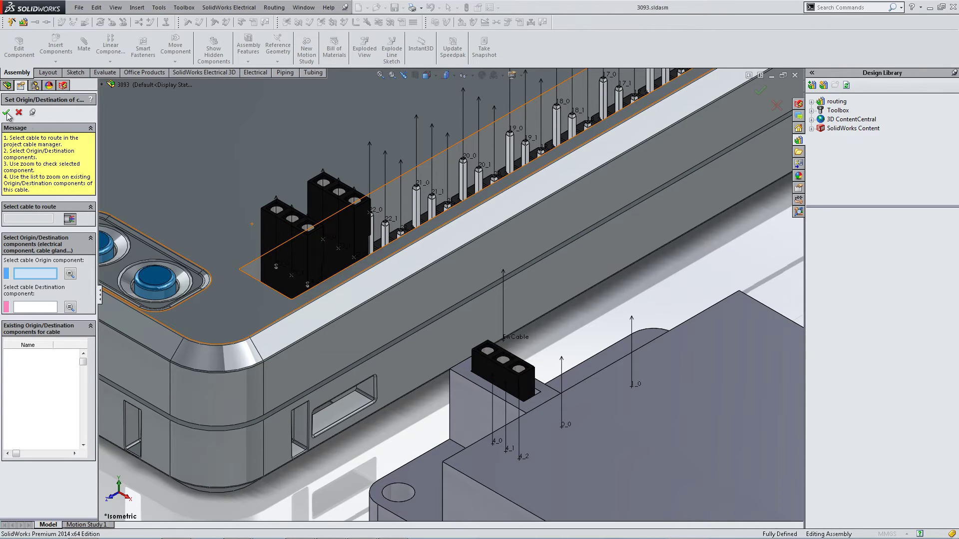
Choose W3 - PWM Cable for FIRST Robotics from the Test project as the cable to route
left_click(70, 218)
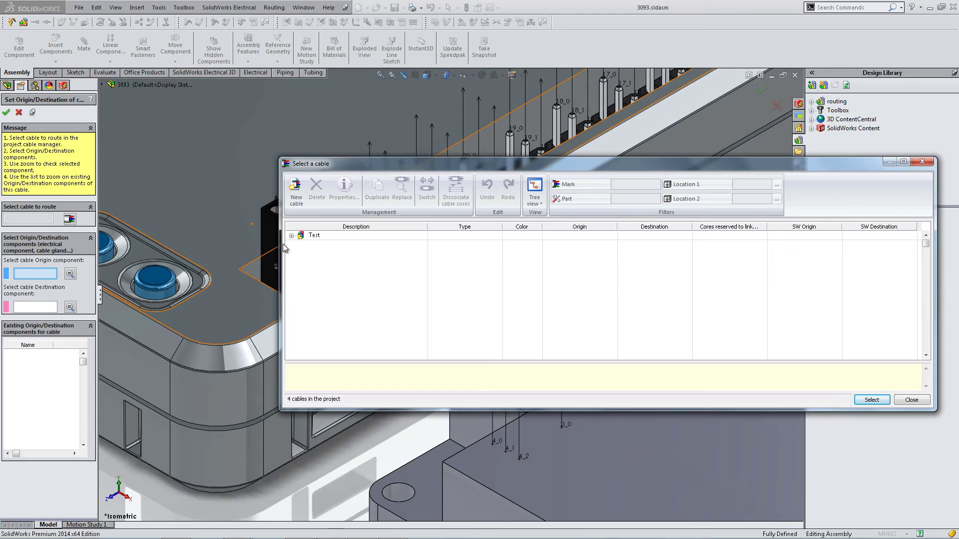
left_click(292, 236)
left_click(336, 261)
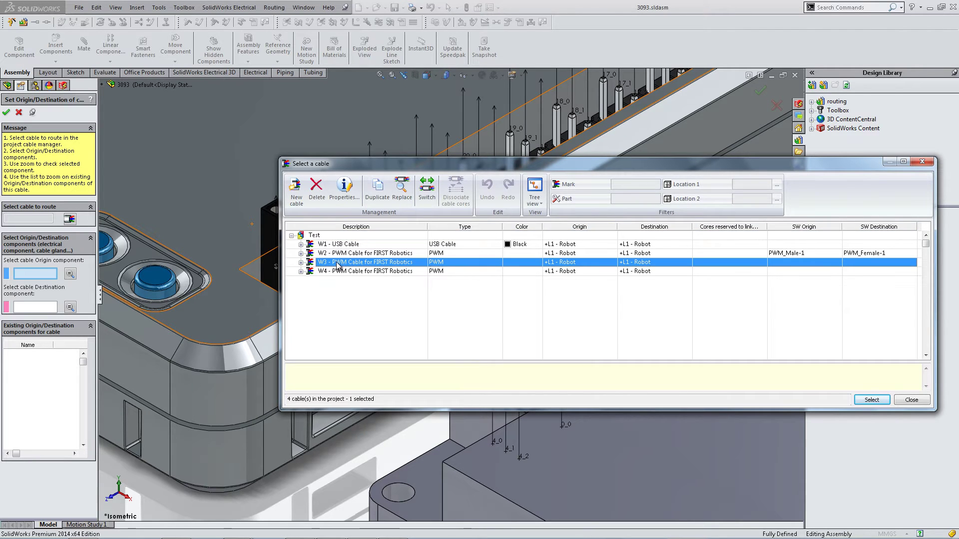
left_click(871, 400)
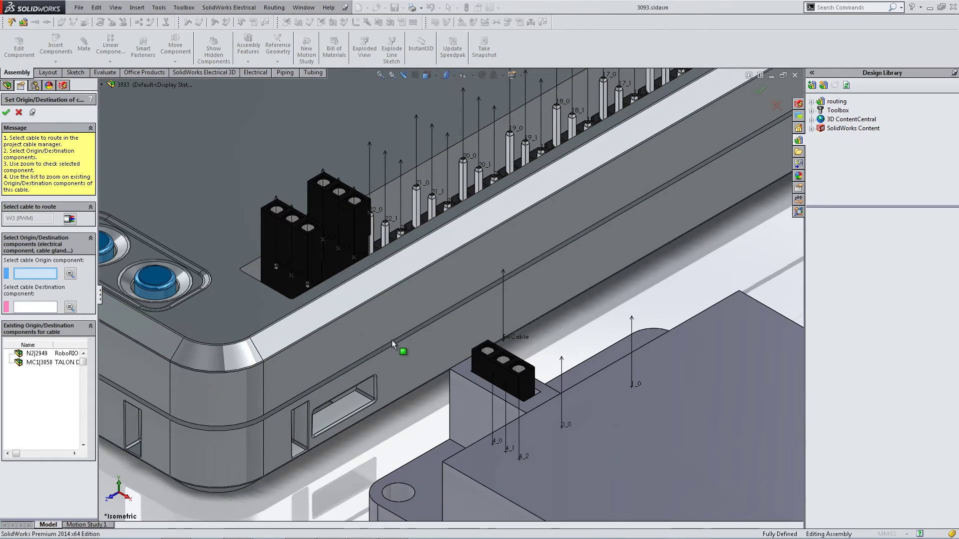
Assign W3's origin to the male PWM connector on controller MC1 and its destination to the second female PWM connector on the RoboRIO
scroll(557, 339, "up", 3)
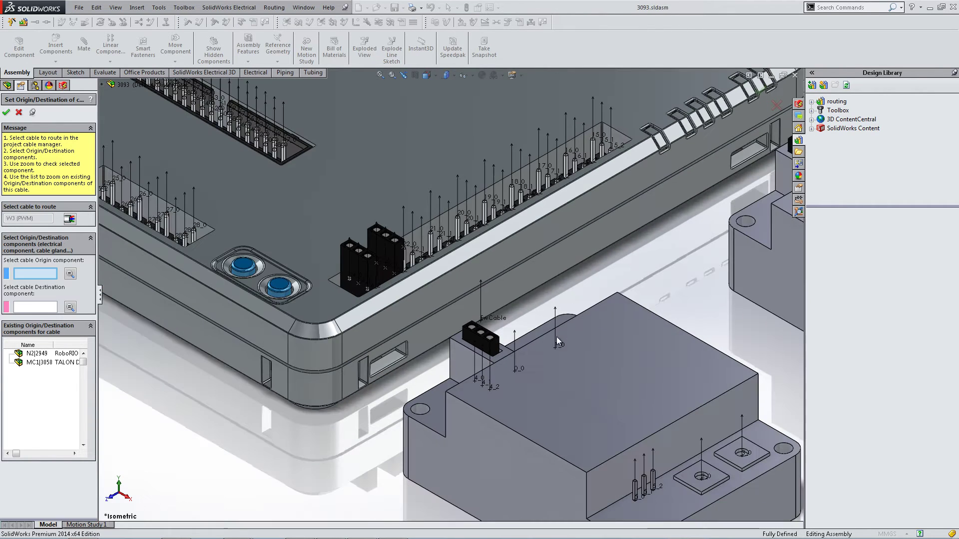
scroll(591, 310, "up", 2)
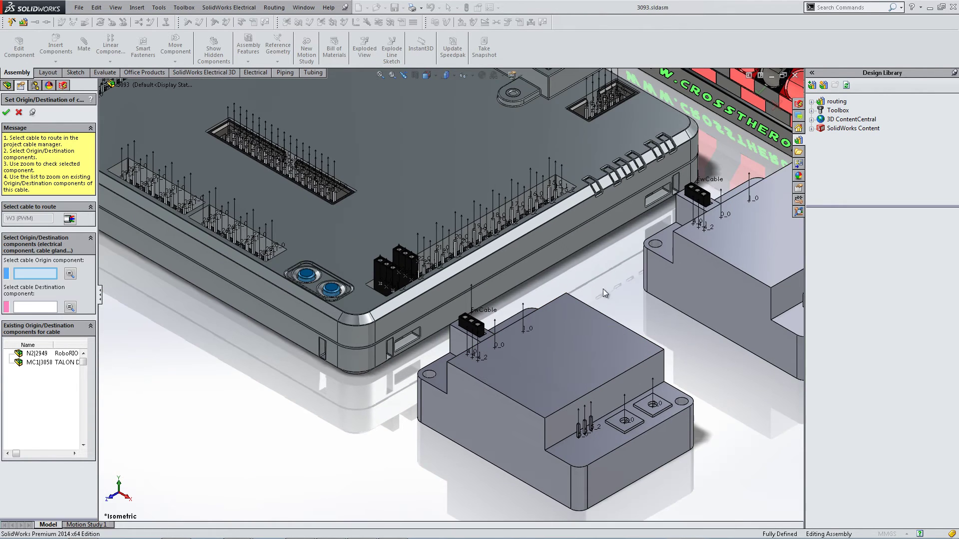
left_click(699, 194)
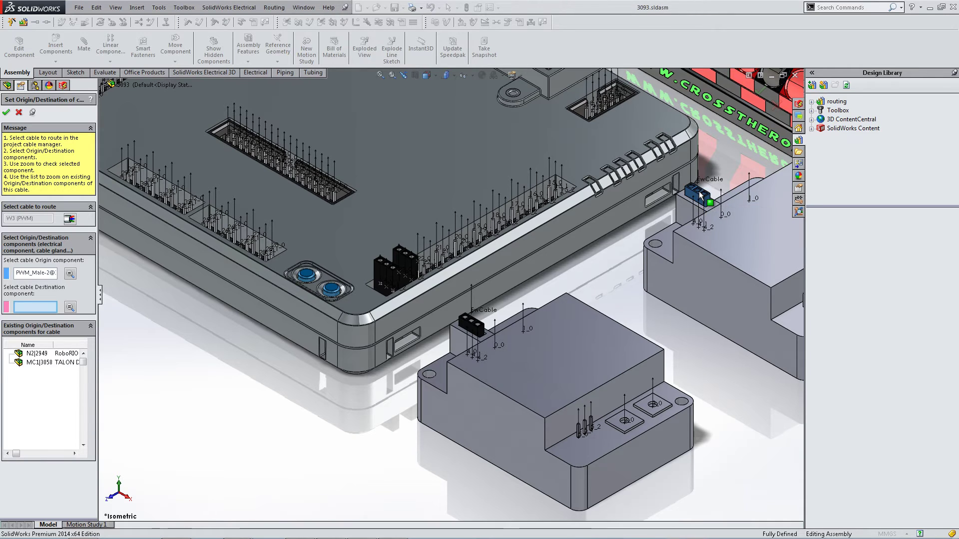
left_click(408, 257)
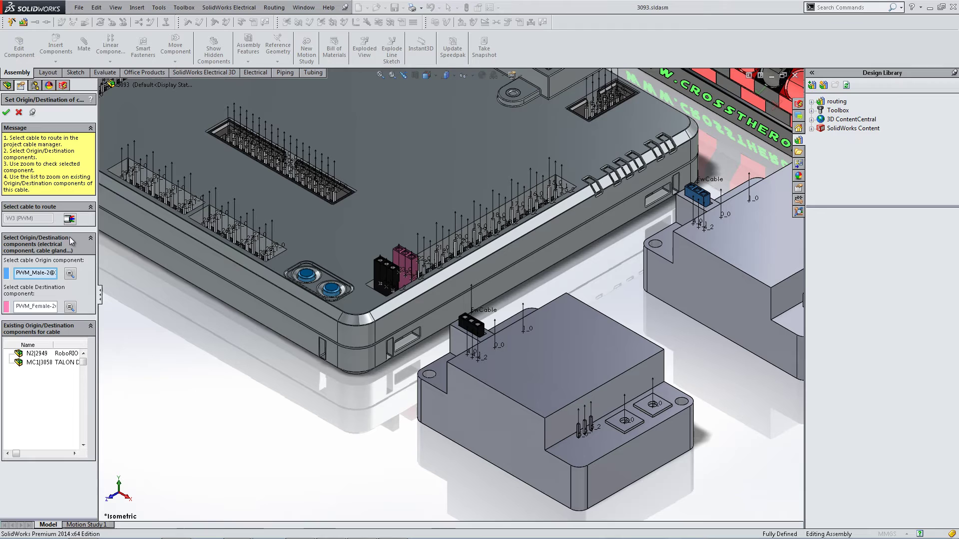
left_click(8, 112)
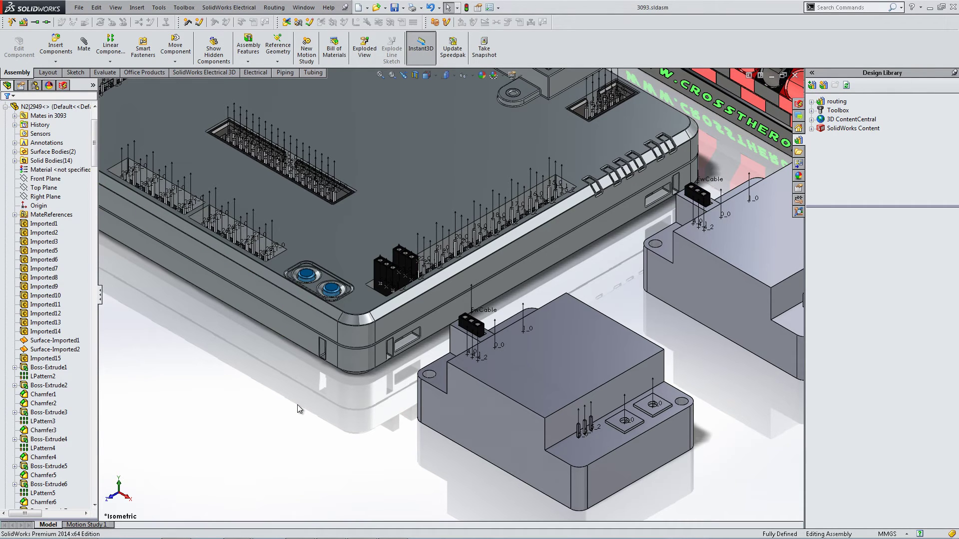
Route only the selected harness H1 from the Test project with Route Harnesses
scroll(298, 404, "up", 2)
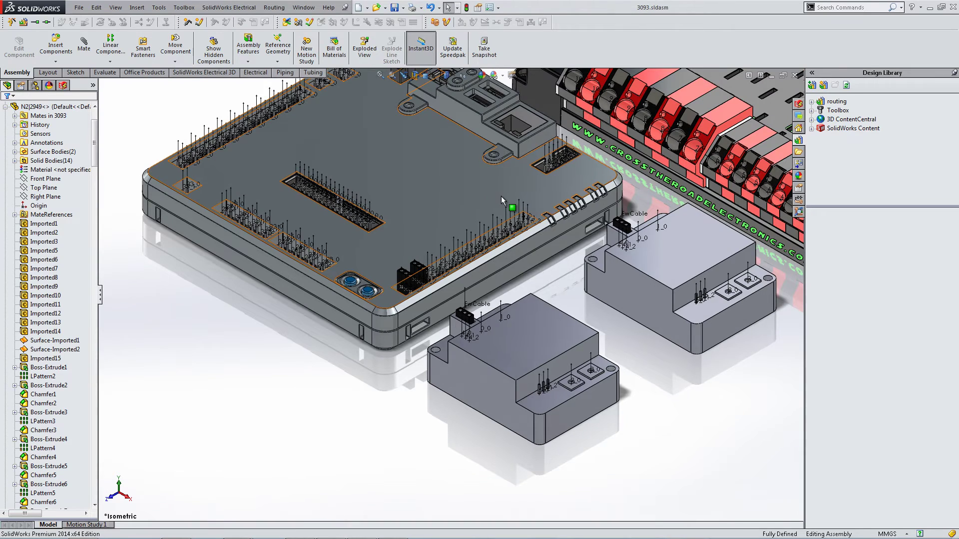
left_click(228, 7)
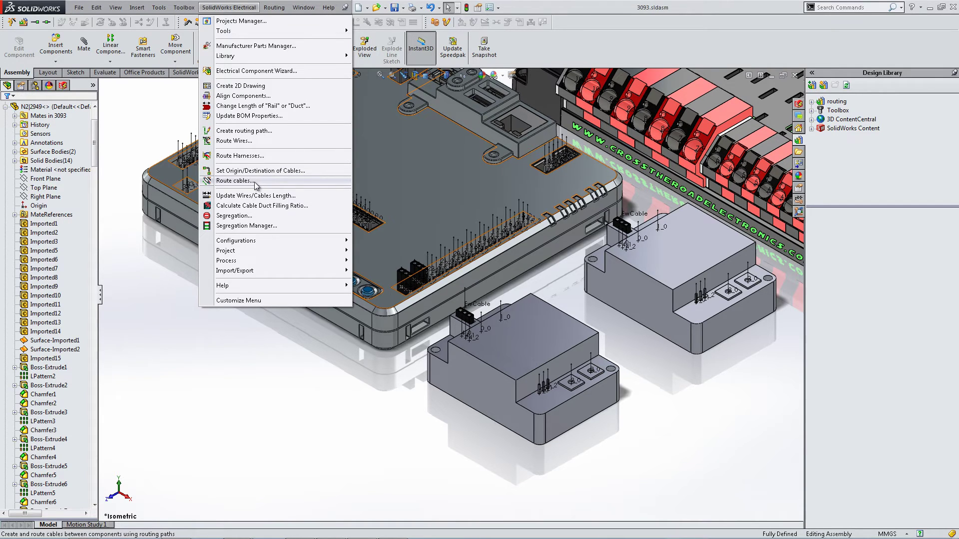
left_click(252, 156)
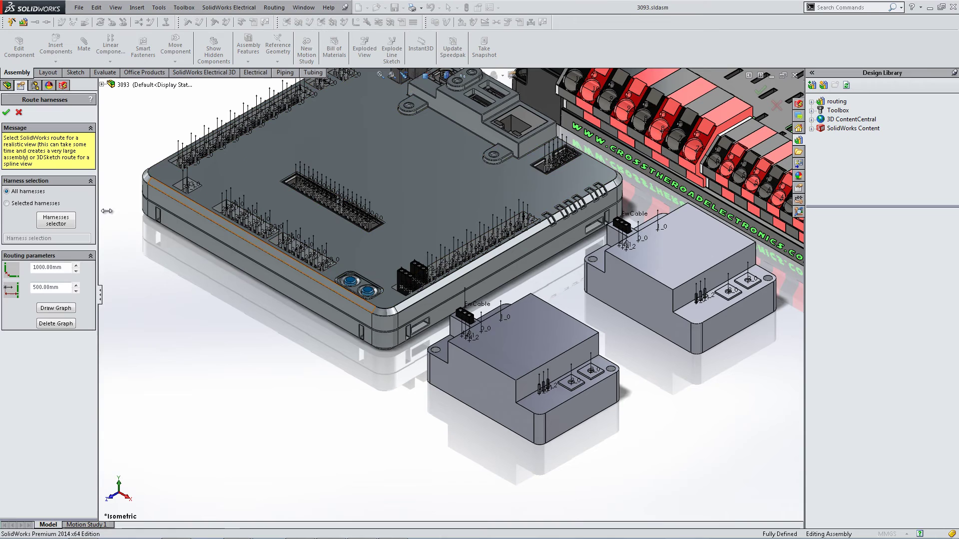
left_click(56, 222)
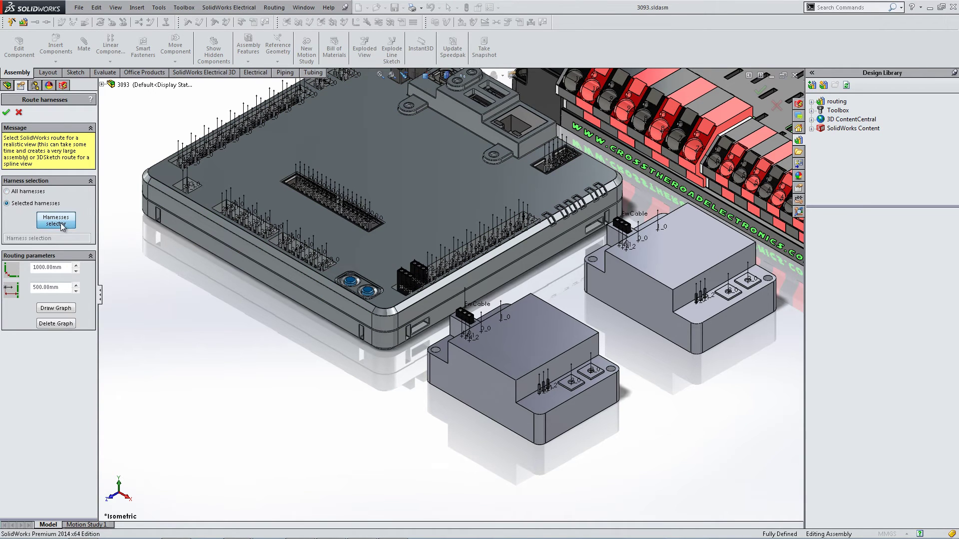
left_click(323, 227)
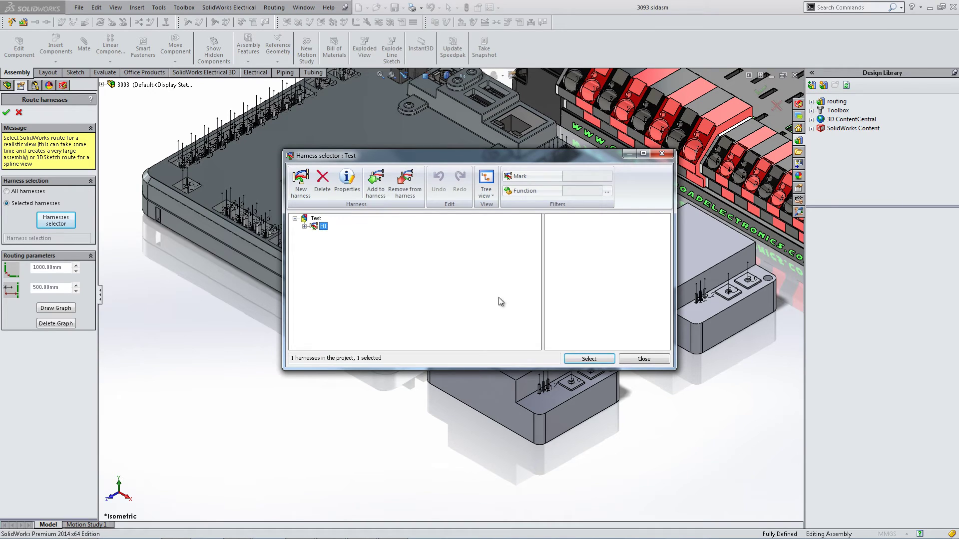
left_click(587, 359)
left_click(6, 112)
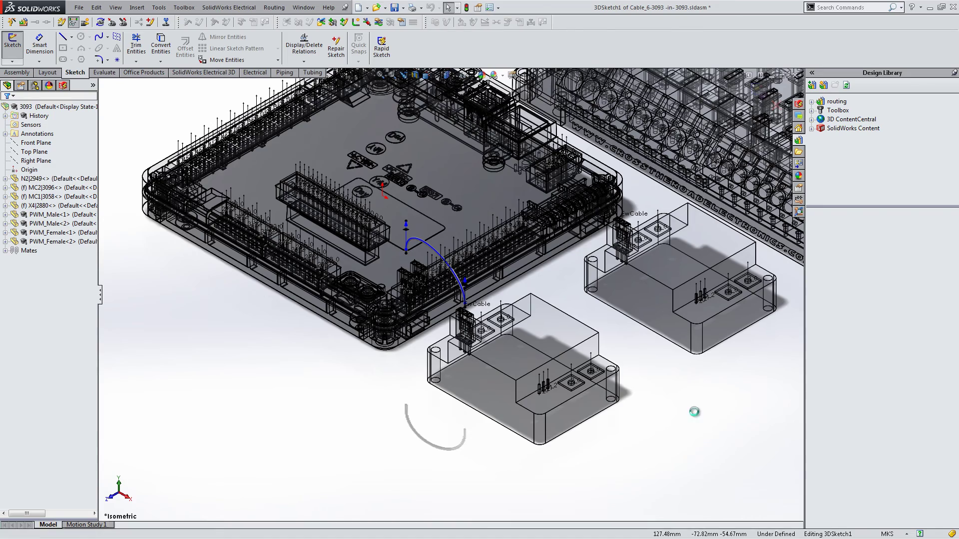
key("ctrl+b")
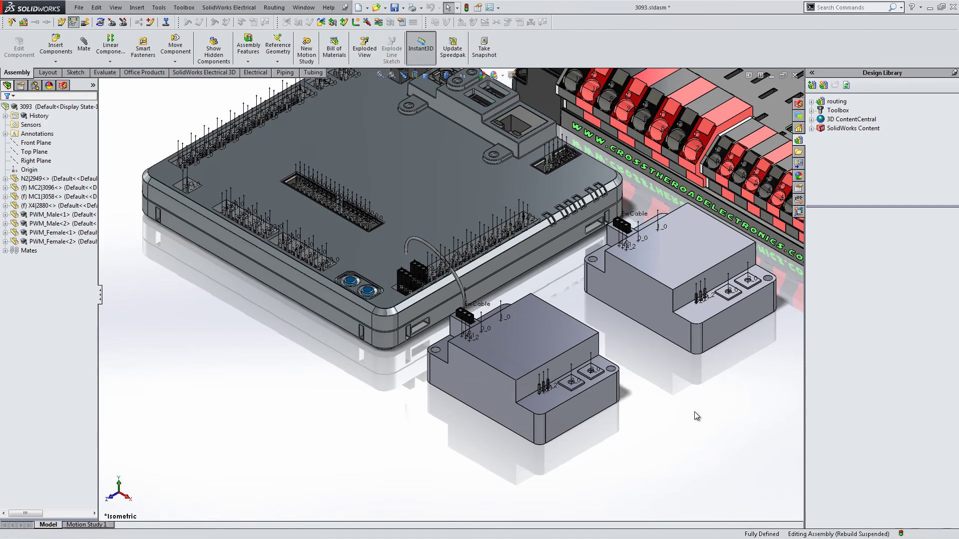